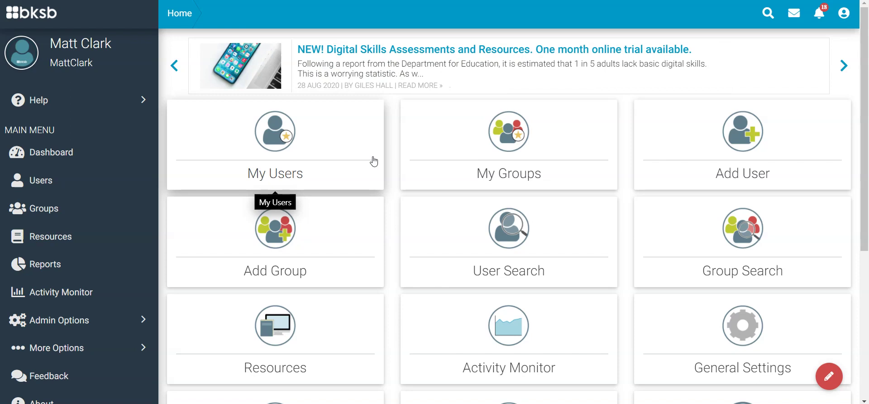
# - Search the user list for 'bksb' and open the Bksb Learner profile
pyautogui.click(133, 186)
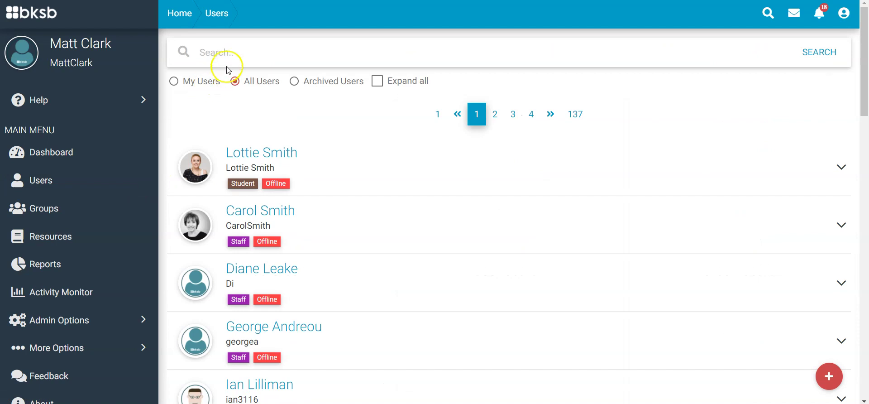
pyautogui.click(233, 53)
pyautogui.write('bksb')
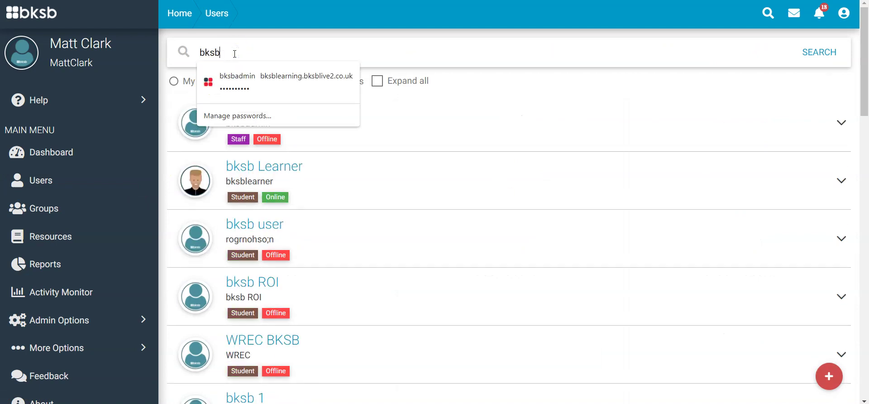
pyautogui.click(257, 172)
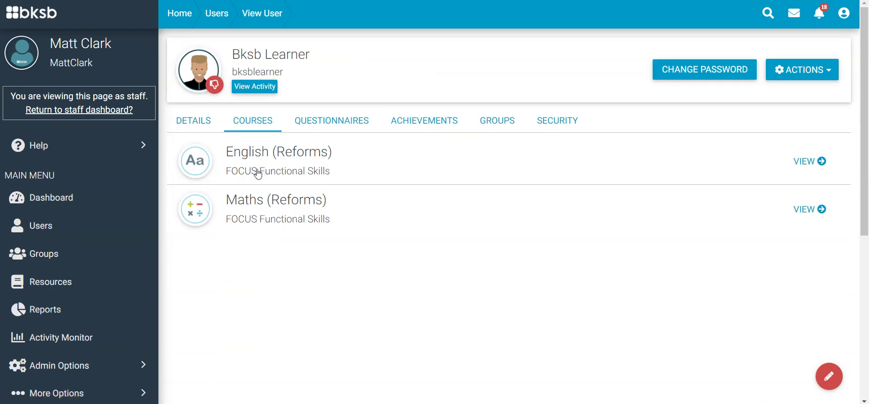
# - Open the Maths (Reforms) course to see the learner's assessment levels and Level 2.0 targets
pyautogui.click(257, 203)
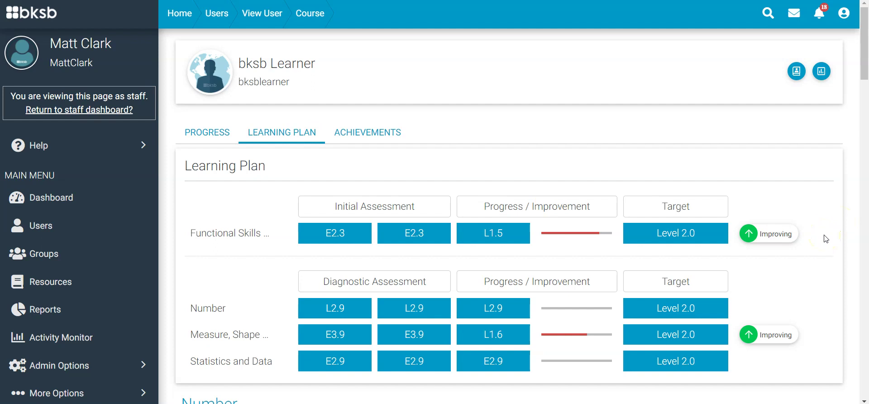
pyautogui.scroll(-1, 826, 239)
pyautogui.scroll(-2, 826, 239)
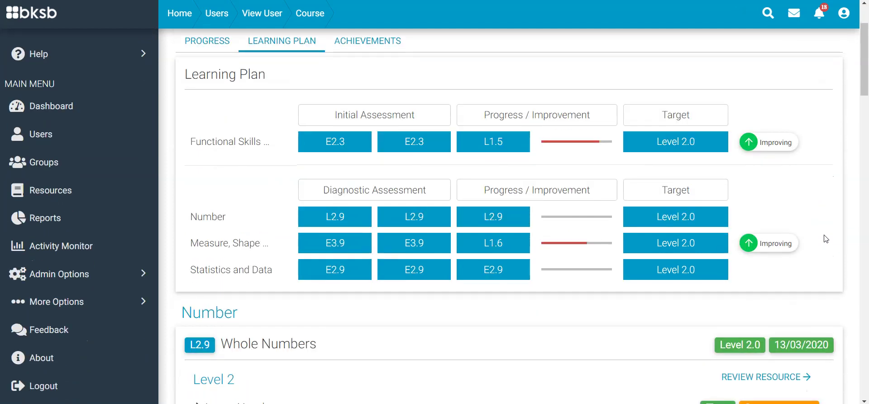
pyautogui.scroll(-2, 826, 239)
pyautogui.scroll(-2, 826, 239)
pyautogui.scroll(-2, 826, 239)
pyautogui.scroll(-1, 825, 238)
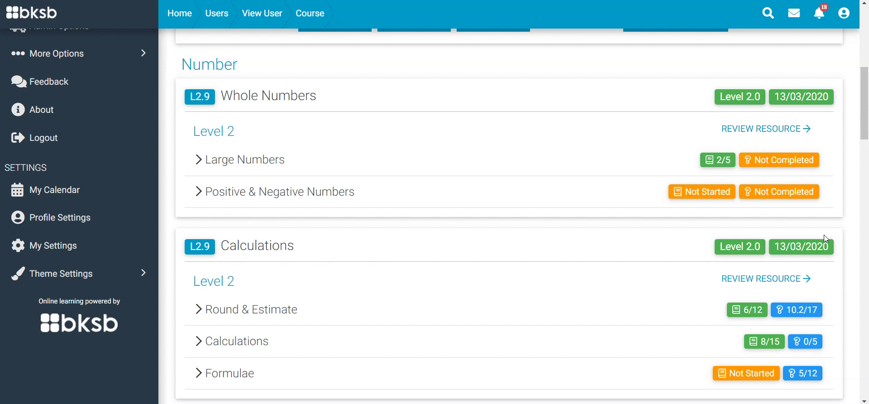
pyautogui.click(720, 167)
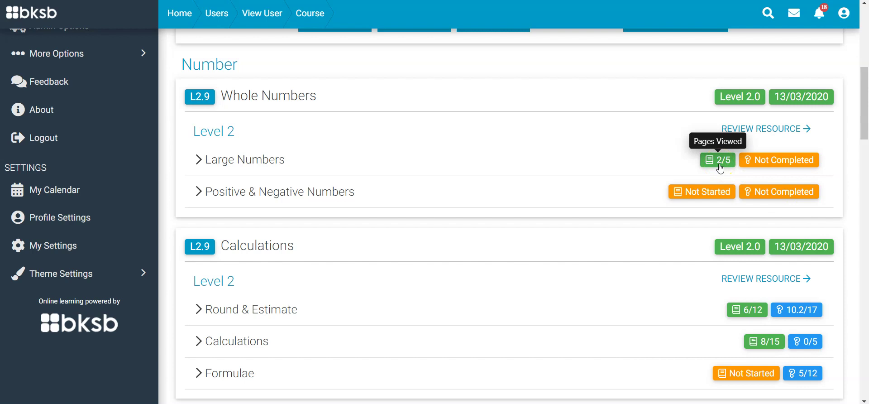
pyautogui.click(760, 195)
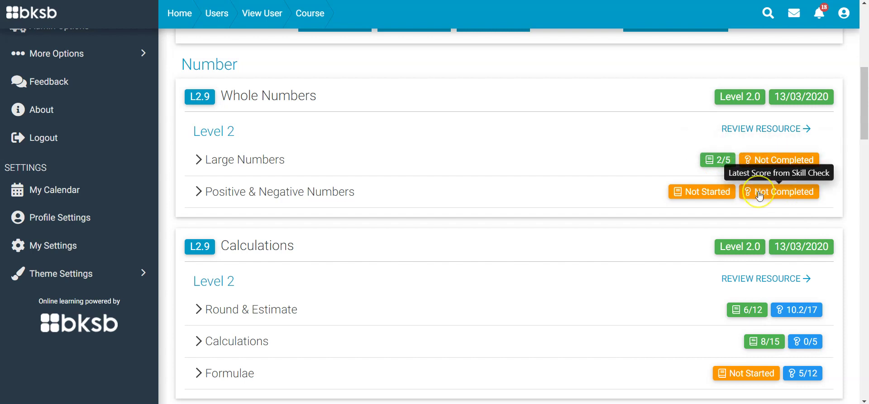
pyautogui.scroll(-1, 760, 194)
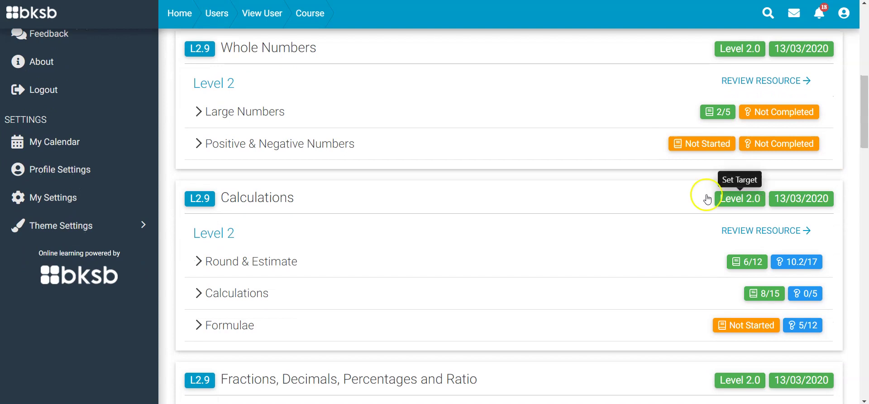
pyautogui.click(600, 200)
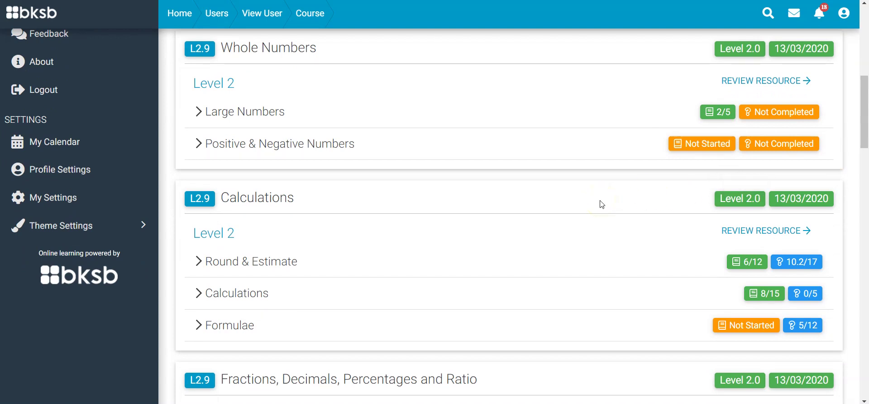
pyautogui.click(686, 259)
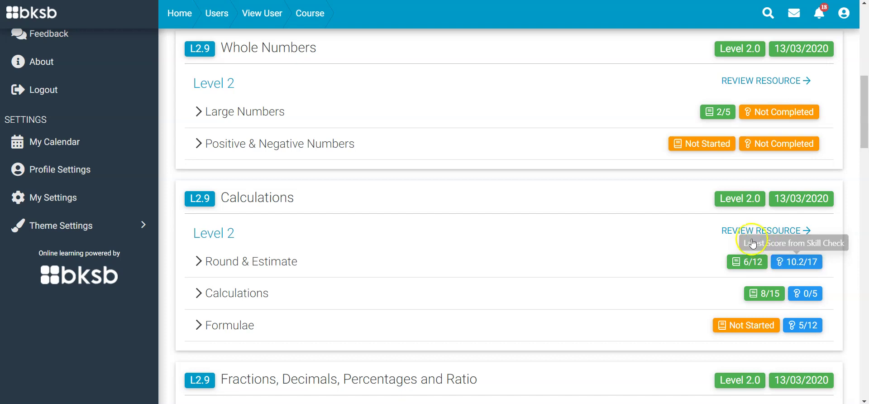
# - Open the Calculations resource and then the learner's Calculations skill check attempt
pyautogui.click(735, 234)
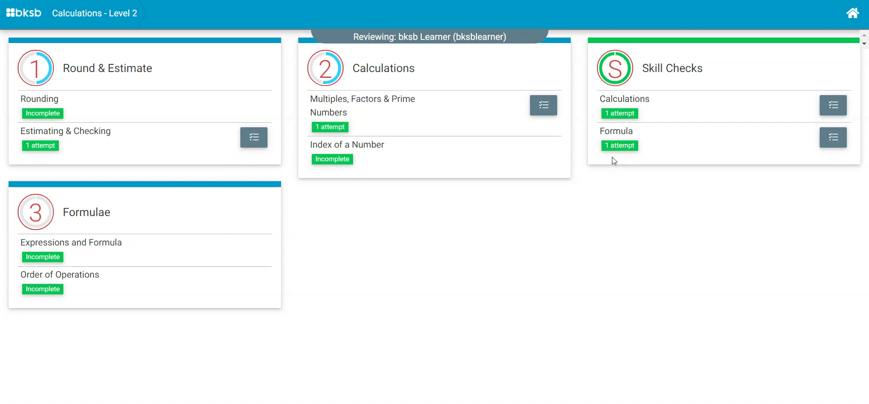
pyautogui.click(616, 114)
# - Show the 10/22 Calculations results summary, then the learner's first answered rounding question
pyautogui.click(834, 109)
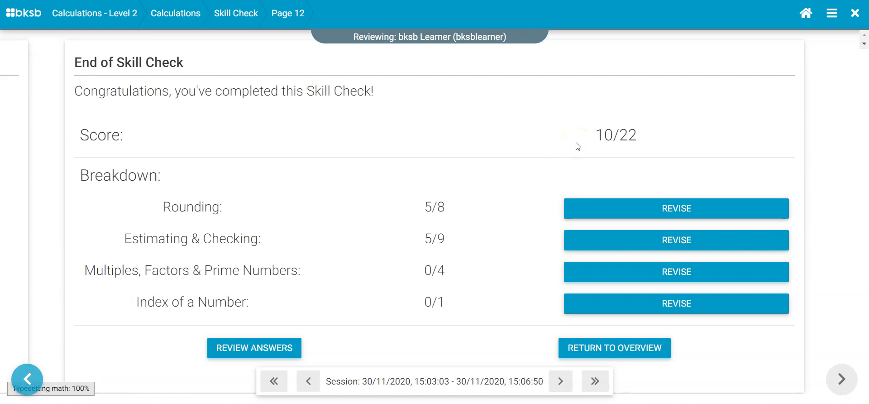
pyautogui.click(485, 172)
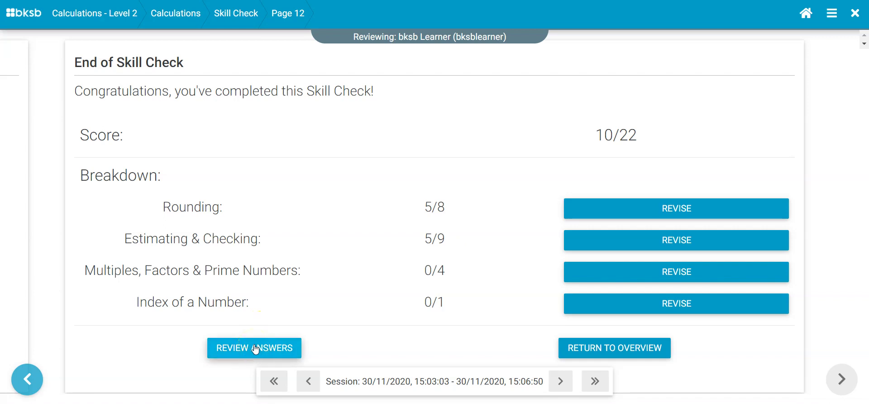
pyautogui.click(403, 391)
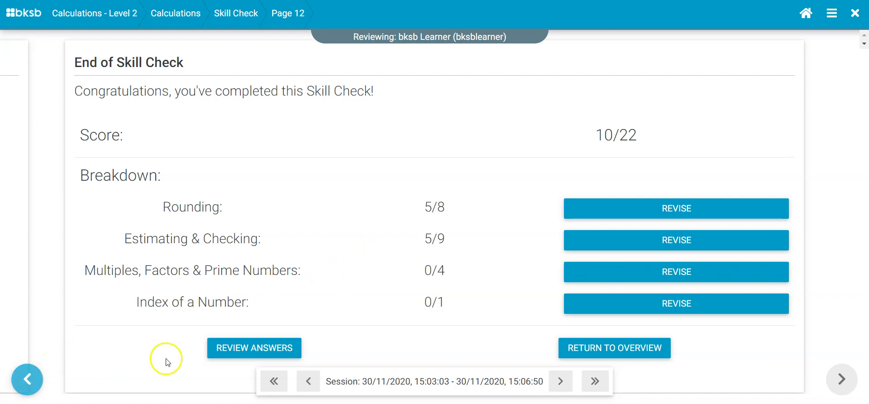
# - Page through the learner's marked skill check answers, then close back to the Calculations Level 2 overview
pyautogui.click(233, 349)
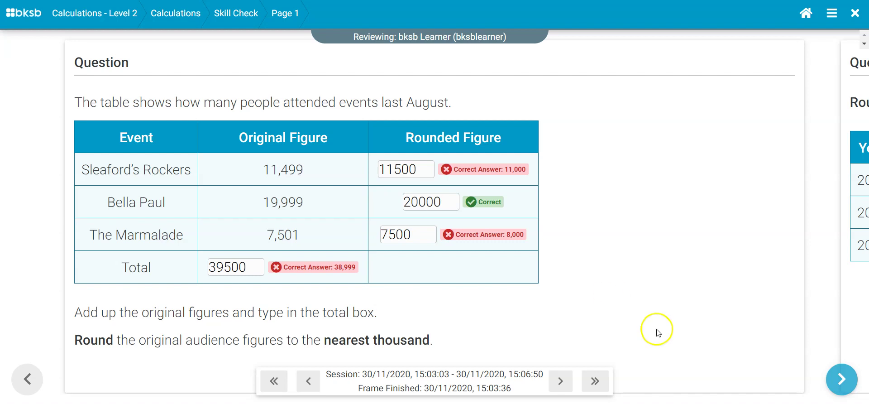
pyautogui.click(836, 382)
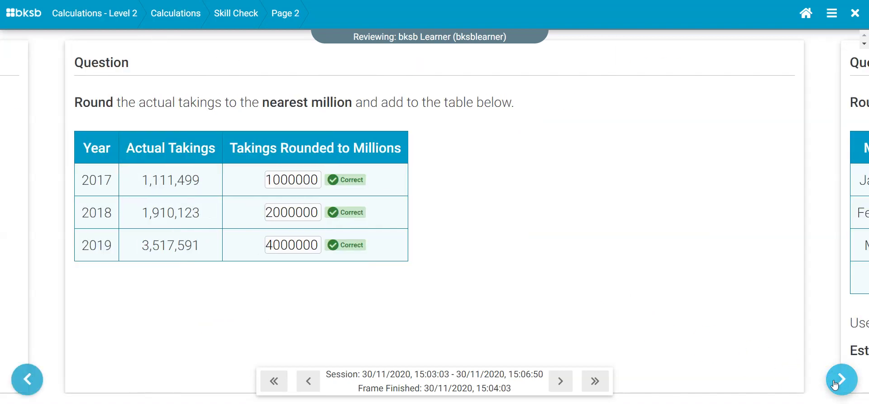
pyautogui.click(836, 384)
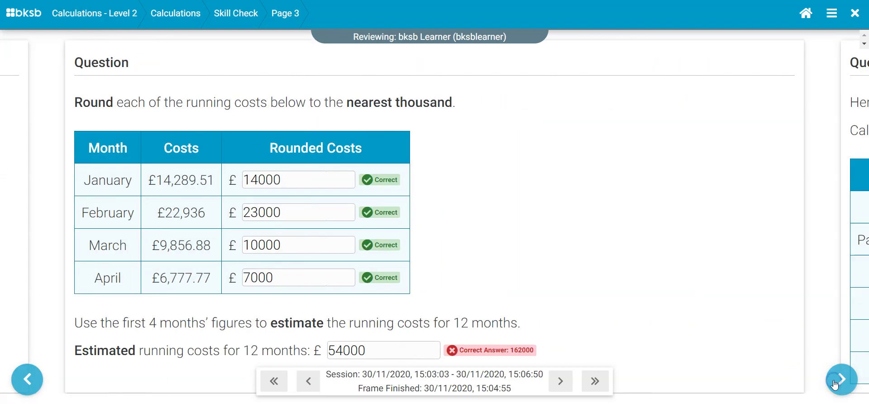
pyautogui.click(836, 384)
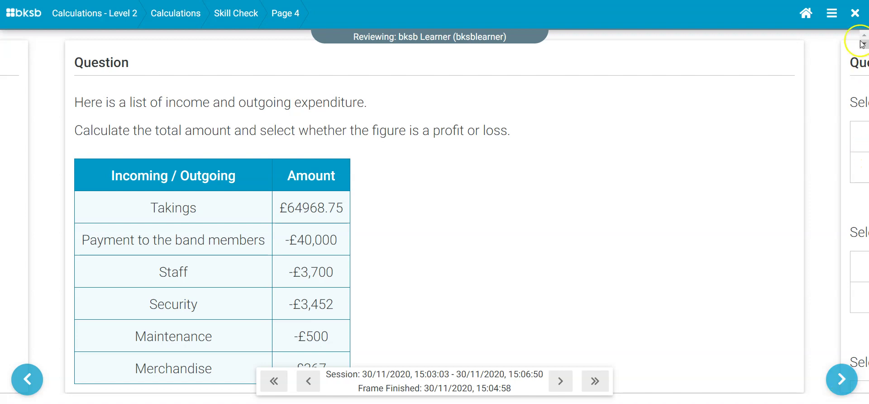
pyautogui.click(856, 13)
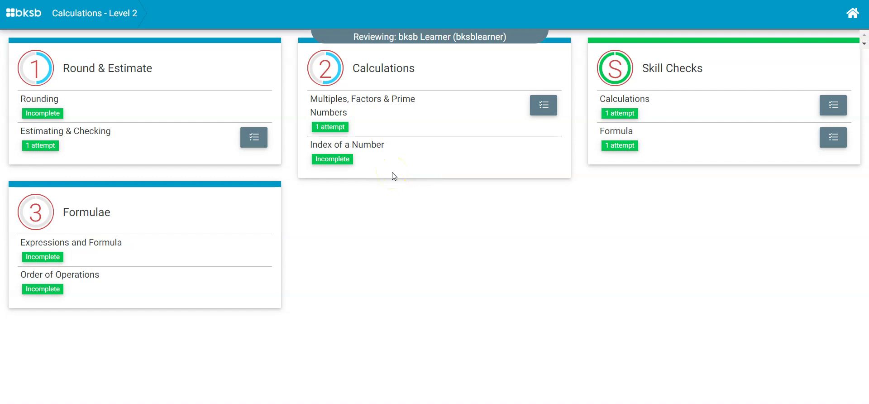
# - Open the Estimating & Checking resource and view the marked Practise the Skill answers on page 2
pyautogui.click(251, 136)
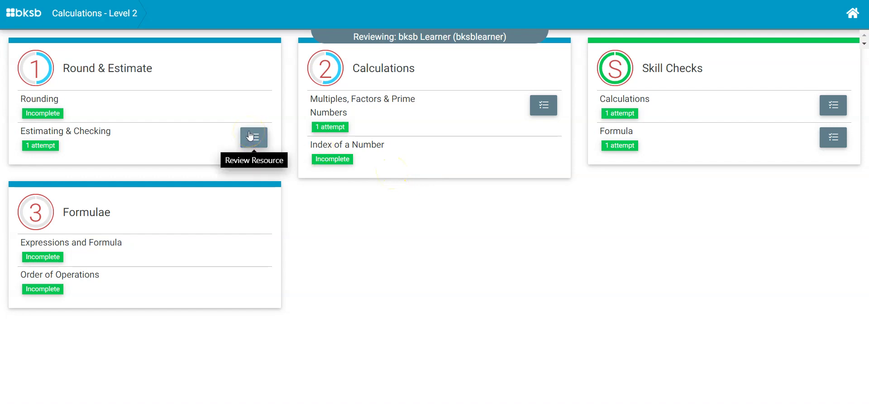
pyautogui.click(409, 194)
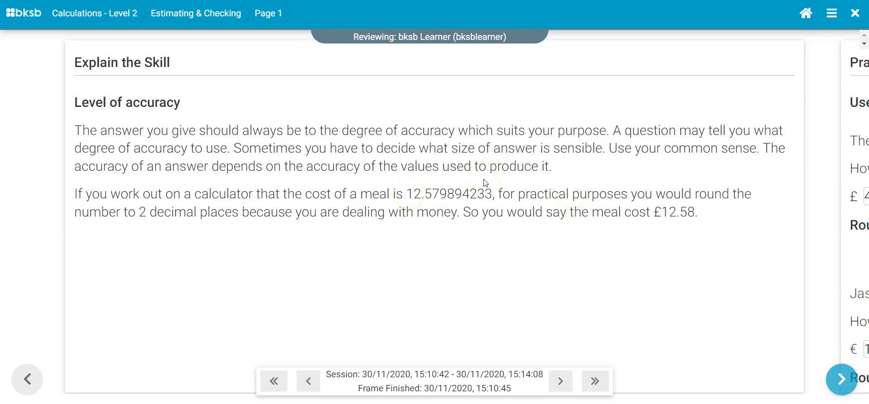
pyautogui.click(842, 381)
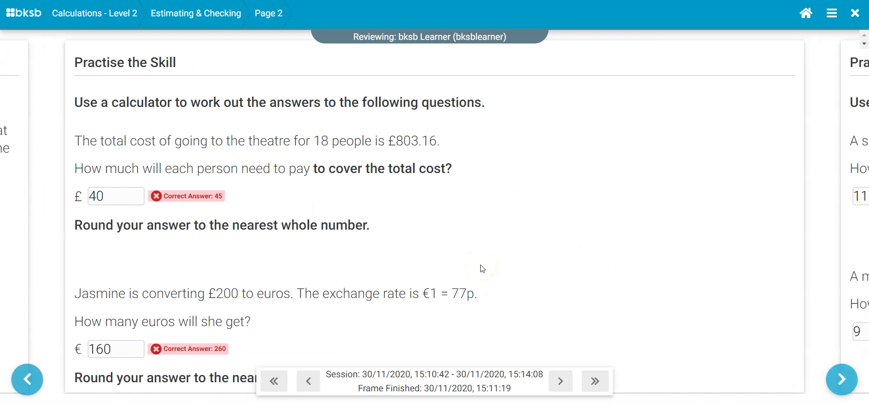